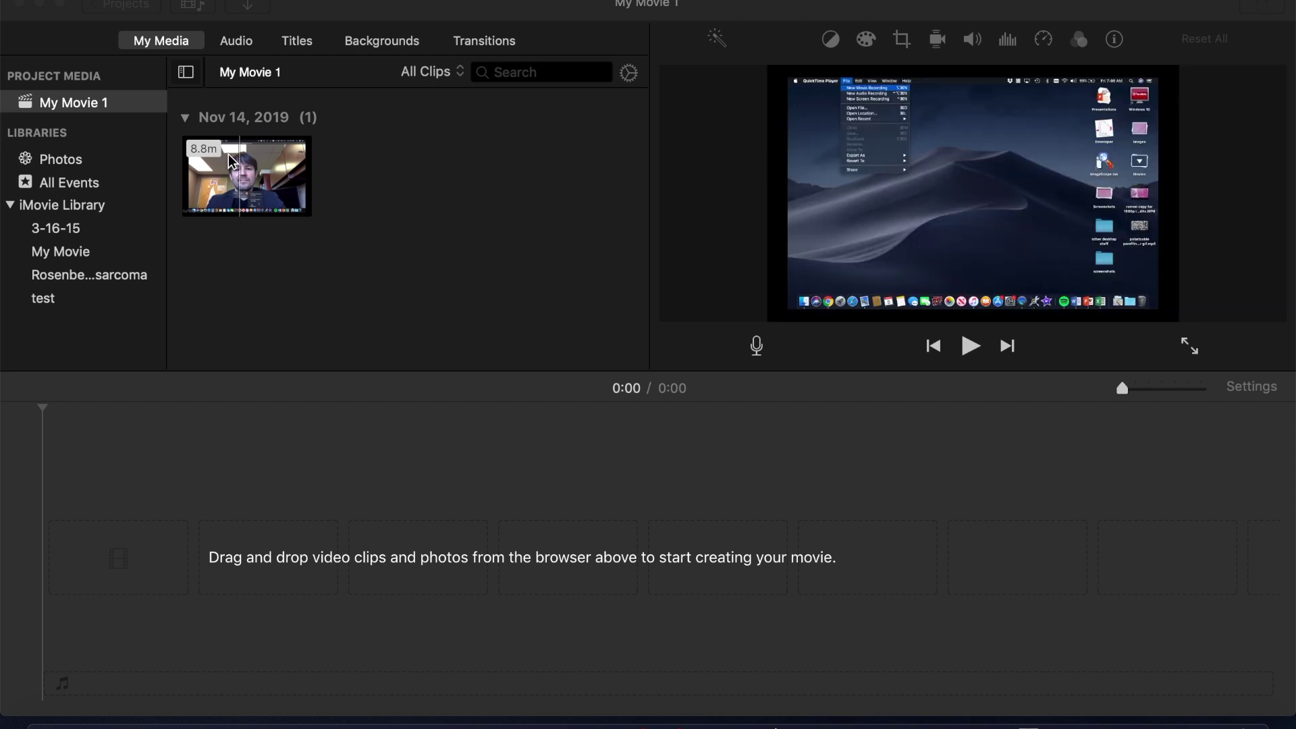
Place the 8.8-minute Nov 14 screen-recording clip onto the empty timeline, making the project 8:48.
left_click_drag(225, 174, 223, 186)
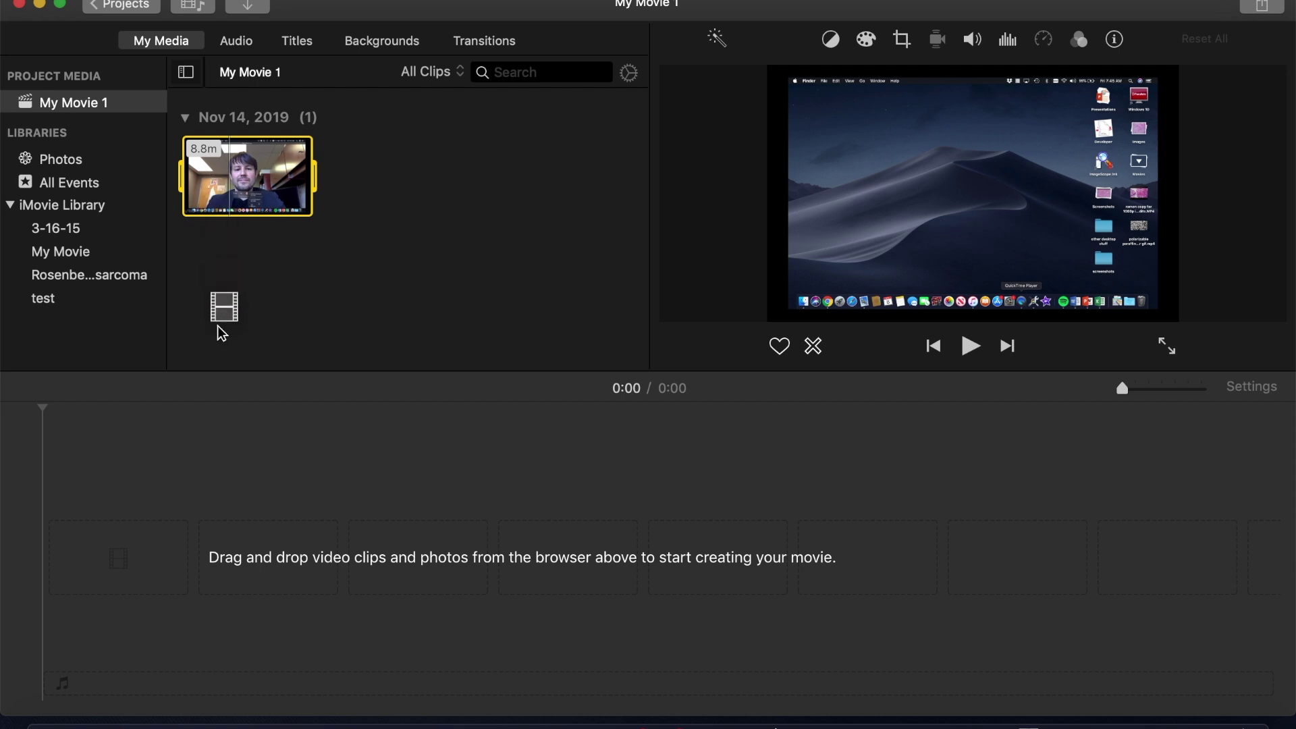
left_click_drag(218, 325, 193, 523)
left_click(193, 523)
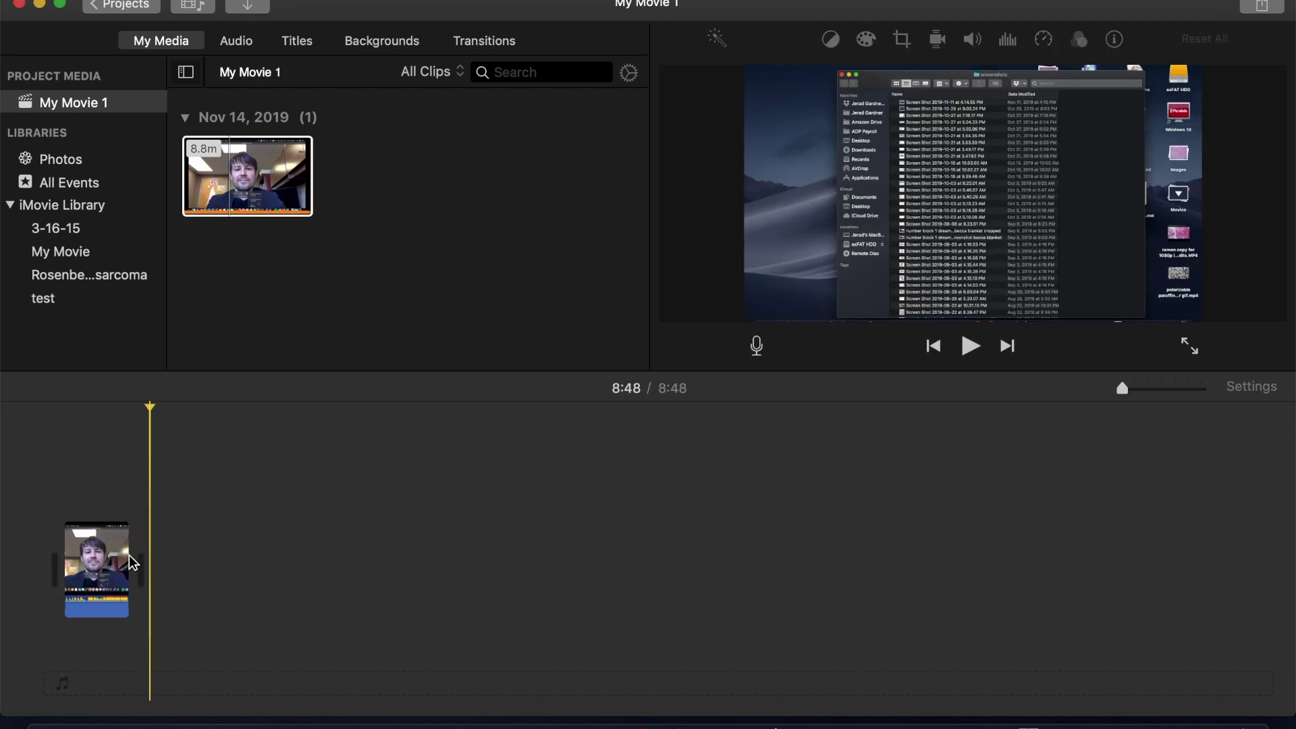
left_click(83, 564)
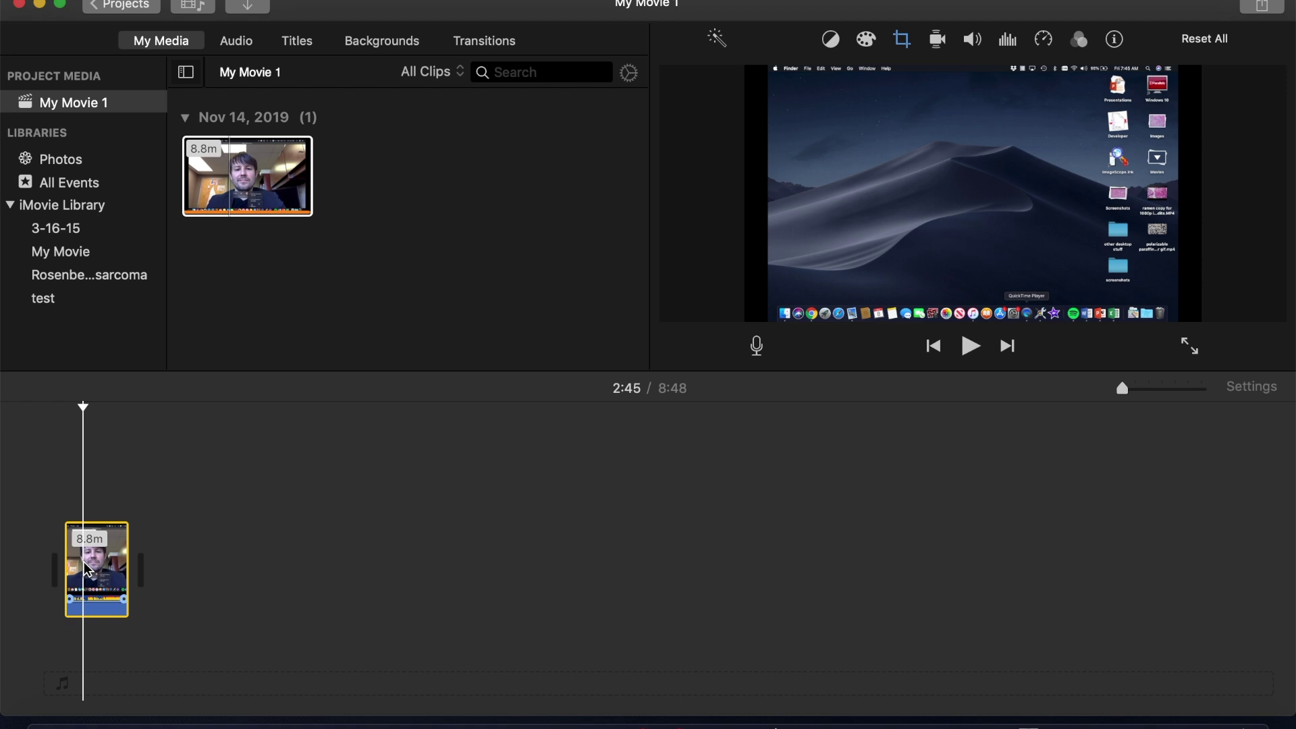
Check the resolution options in the Share > File export dialog, then cancel without exporting.
left_click(1260, 8)
left_click(1213, 160)
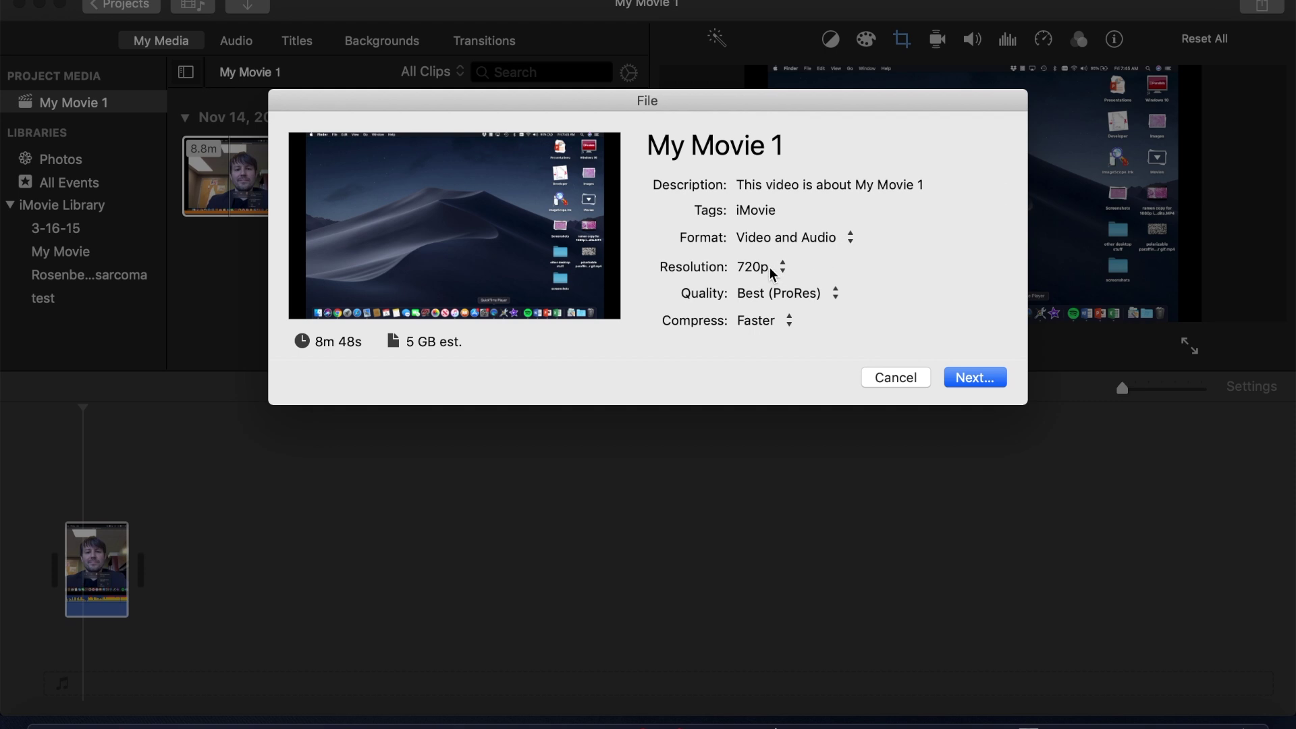
left_click(772, 270)
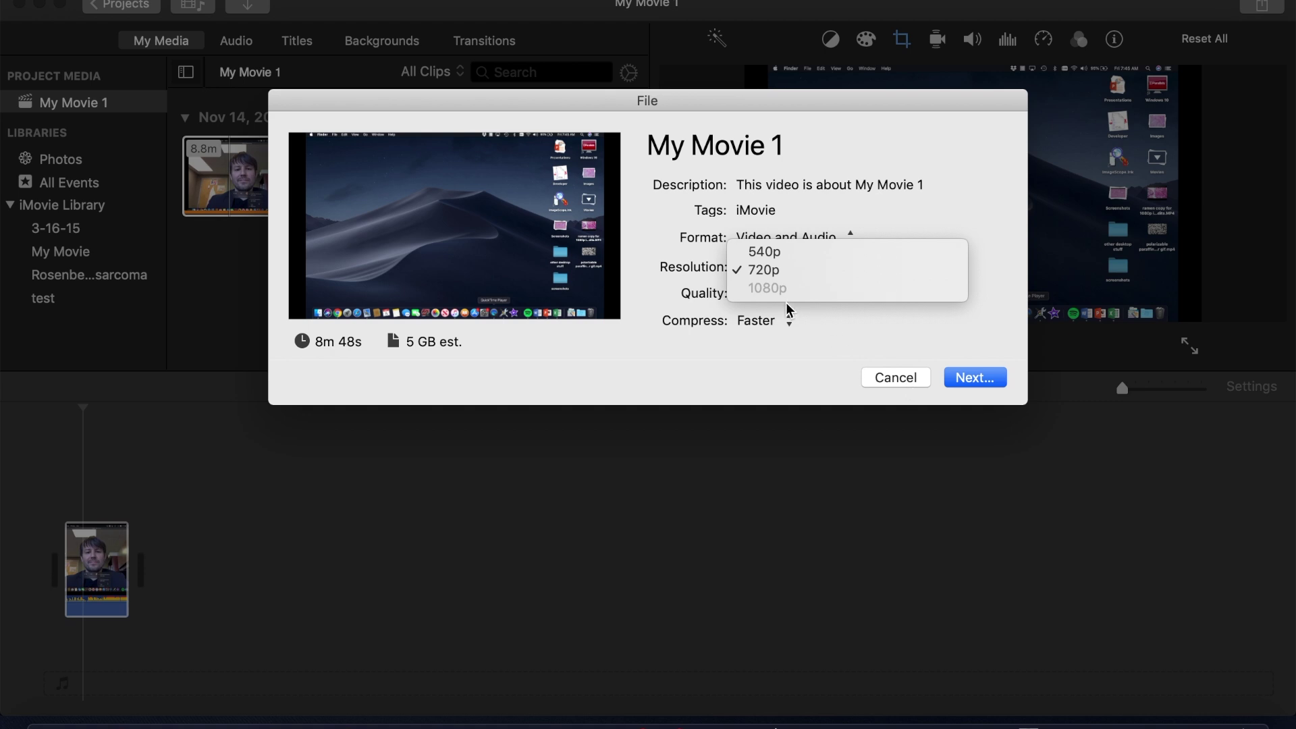
left_click(909, 379)
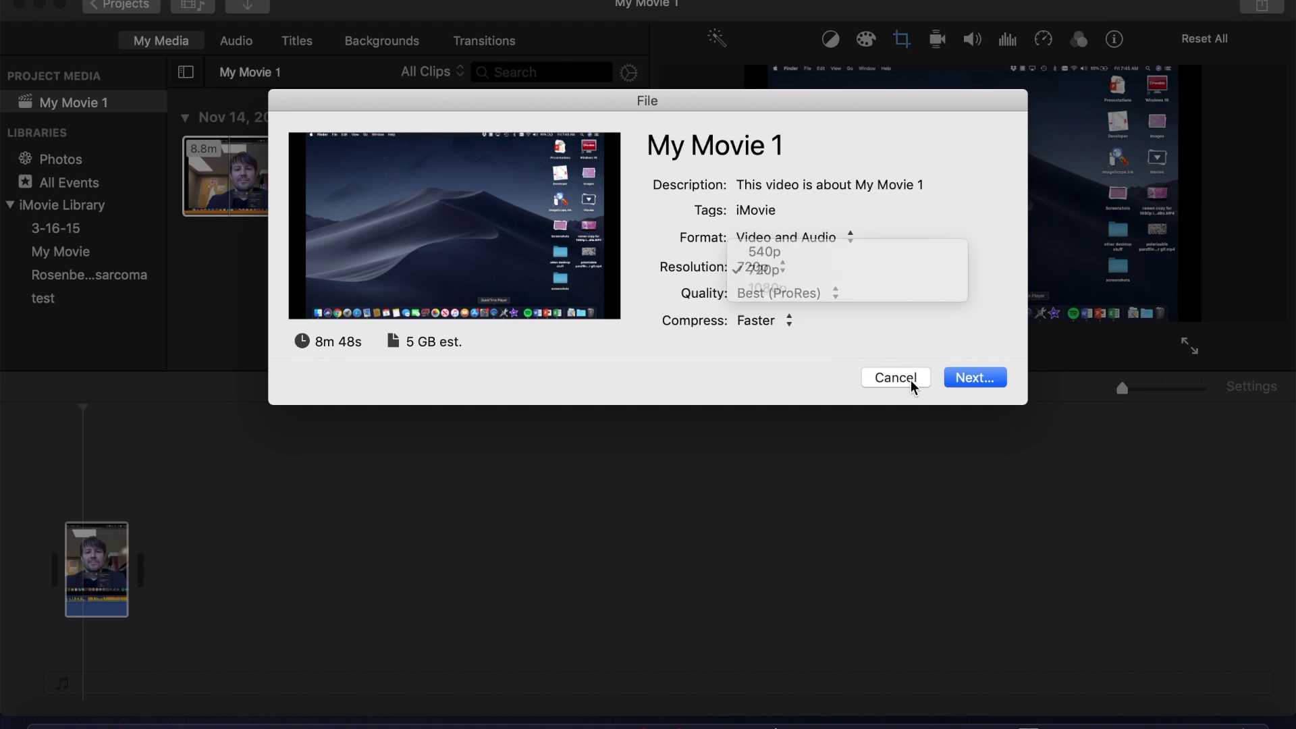
left_click(910, 379)
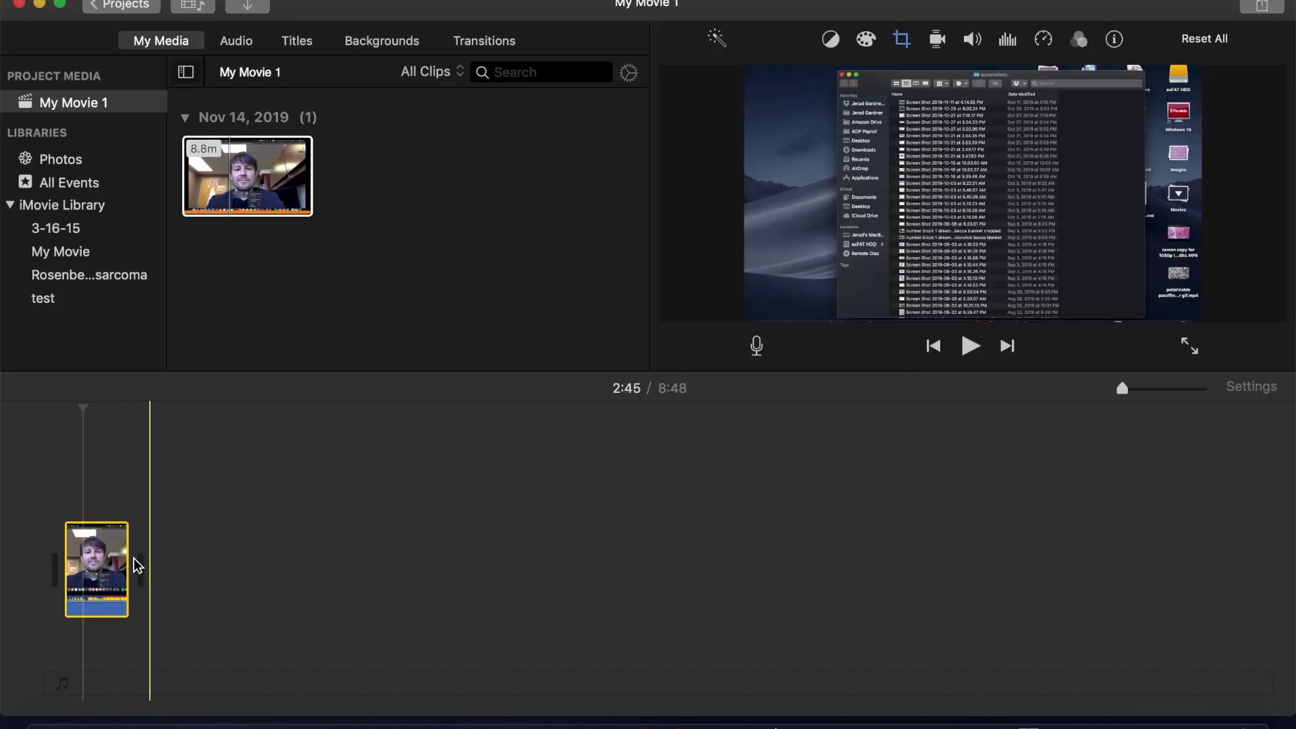
Delete the 8:48 screen-recording clip from the timeline, leaving the project empty.
key("Delete")
left_click(399, 295)
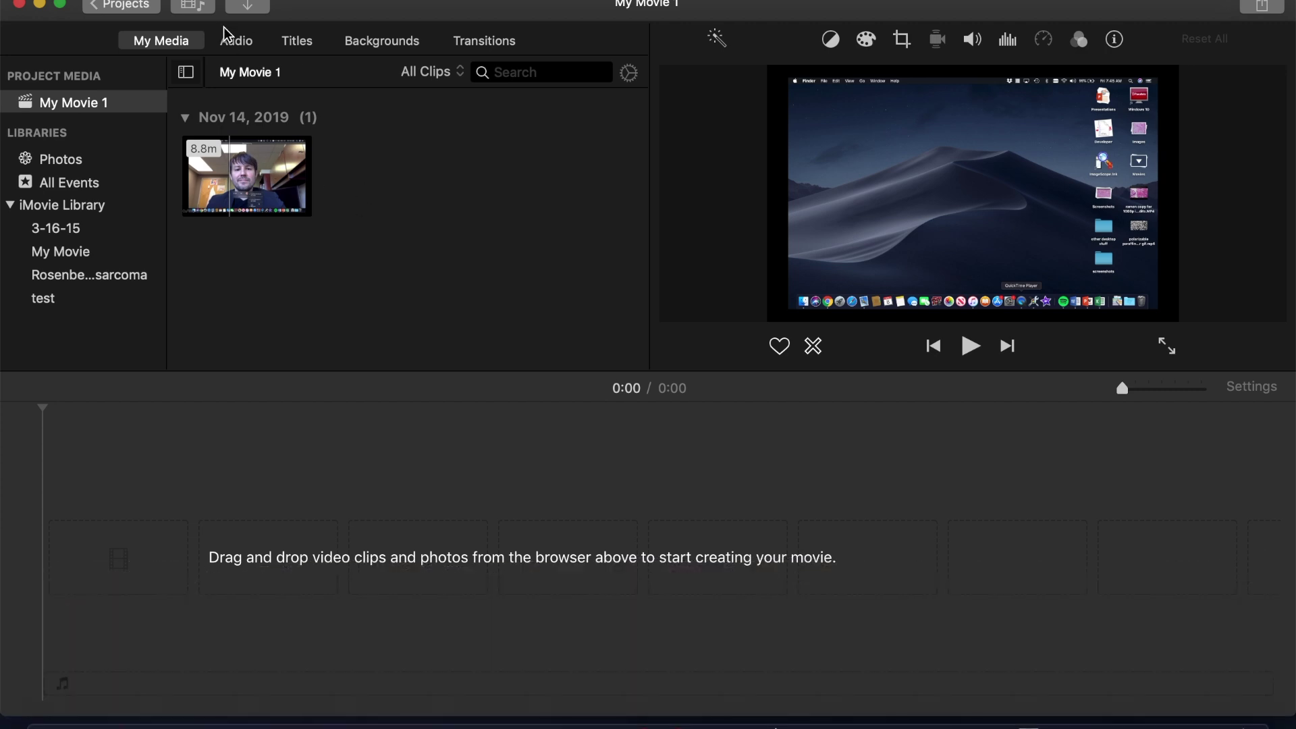
left_click(248, 6)
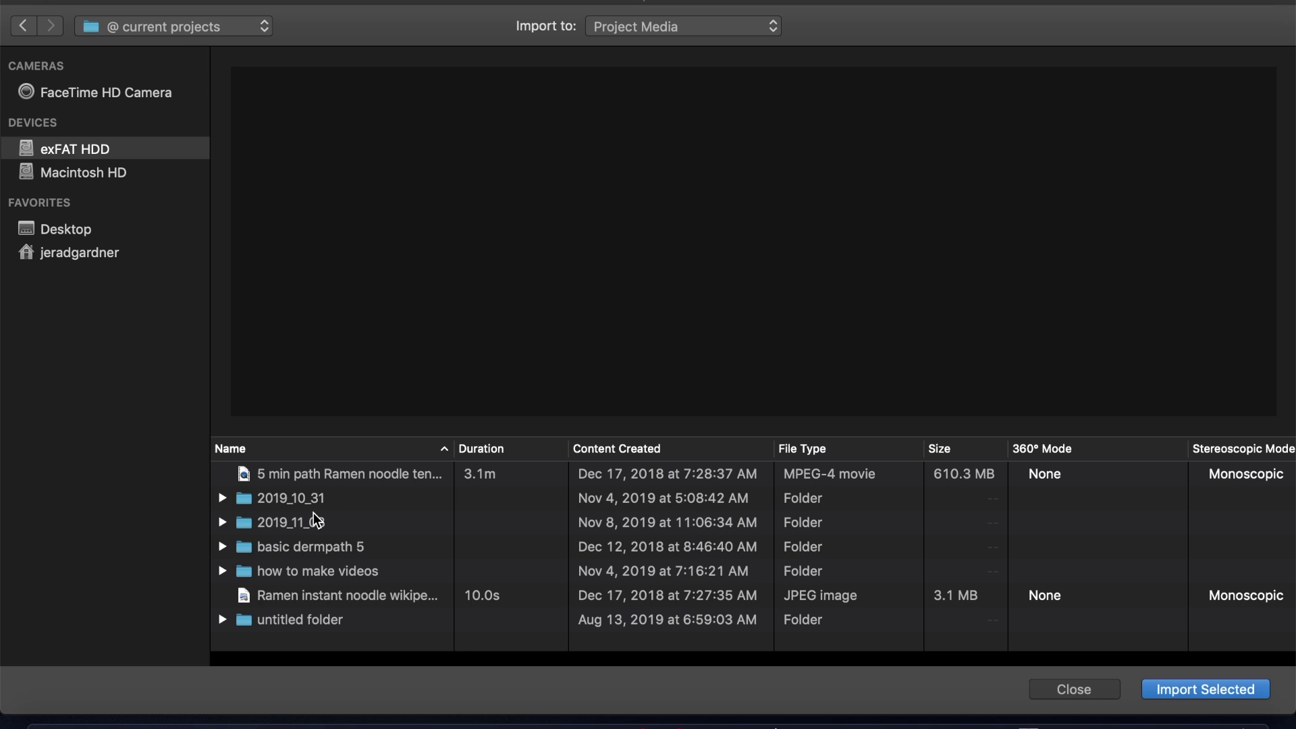
Import the 1.8-minute MVI_0235.MP4 from the 2019_11_08 folder into My Movie 1 media.
double_click(310, 523)
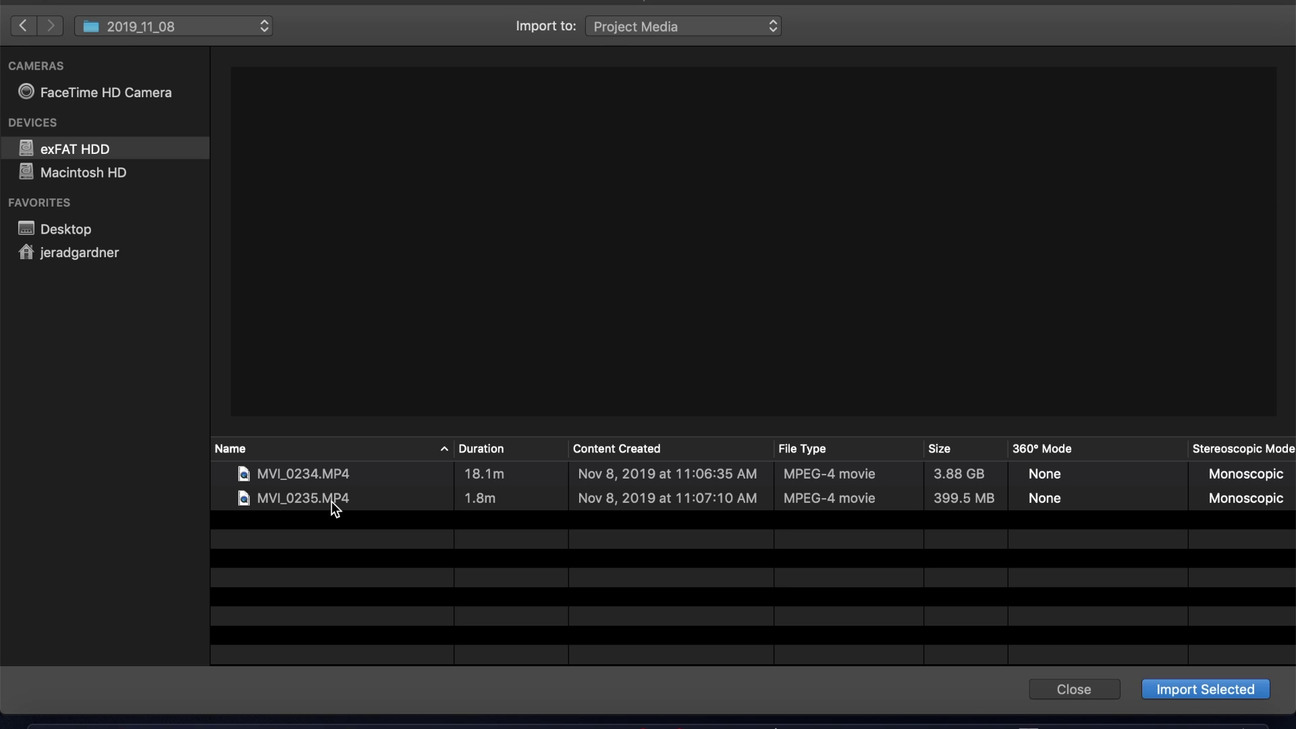
left_click(298, 503)
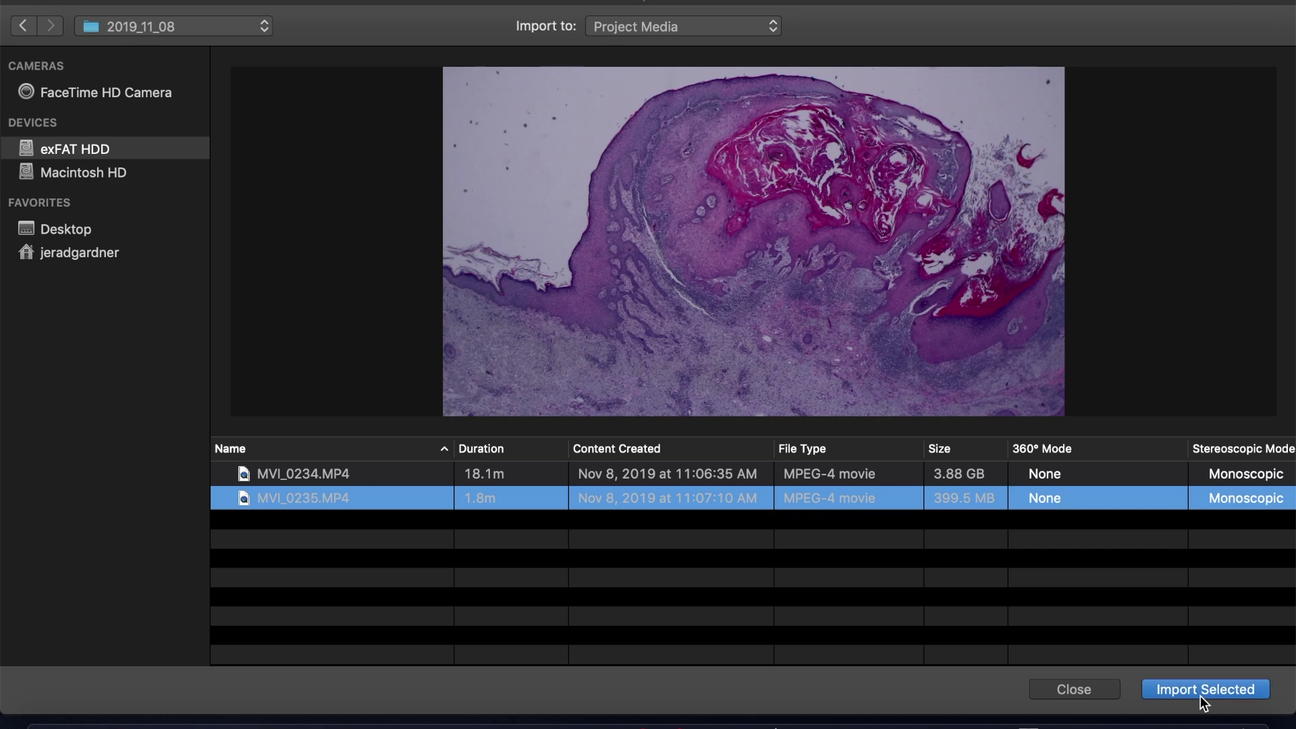
left_click(1201, 697)
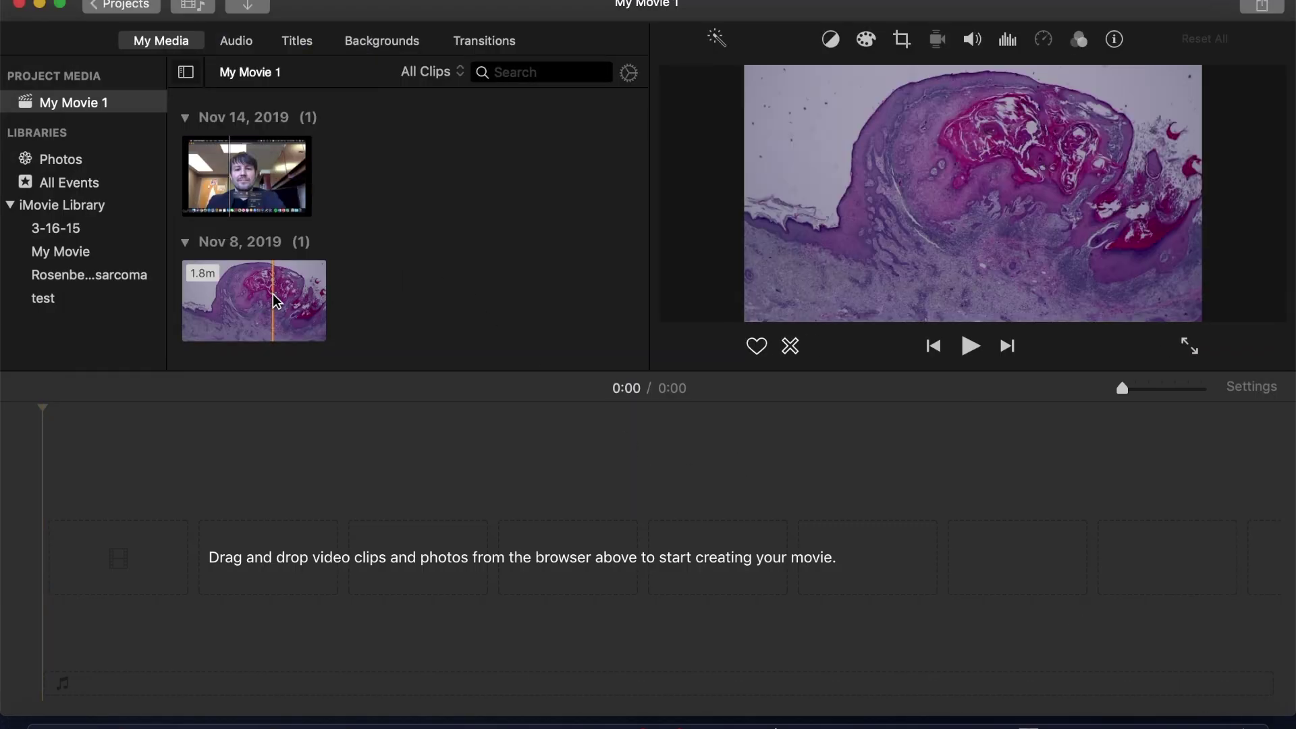
Add the Nov 8 histology clip, then the Nov 14 screen recording after it, totalling 10:37.
left_click_drag(273, 301, 80, 564)
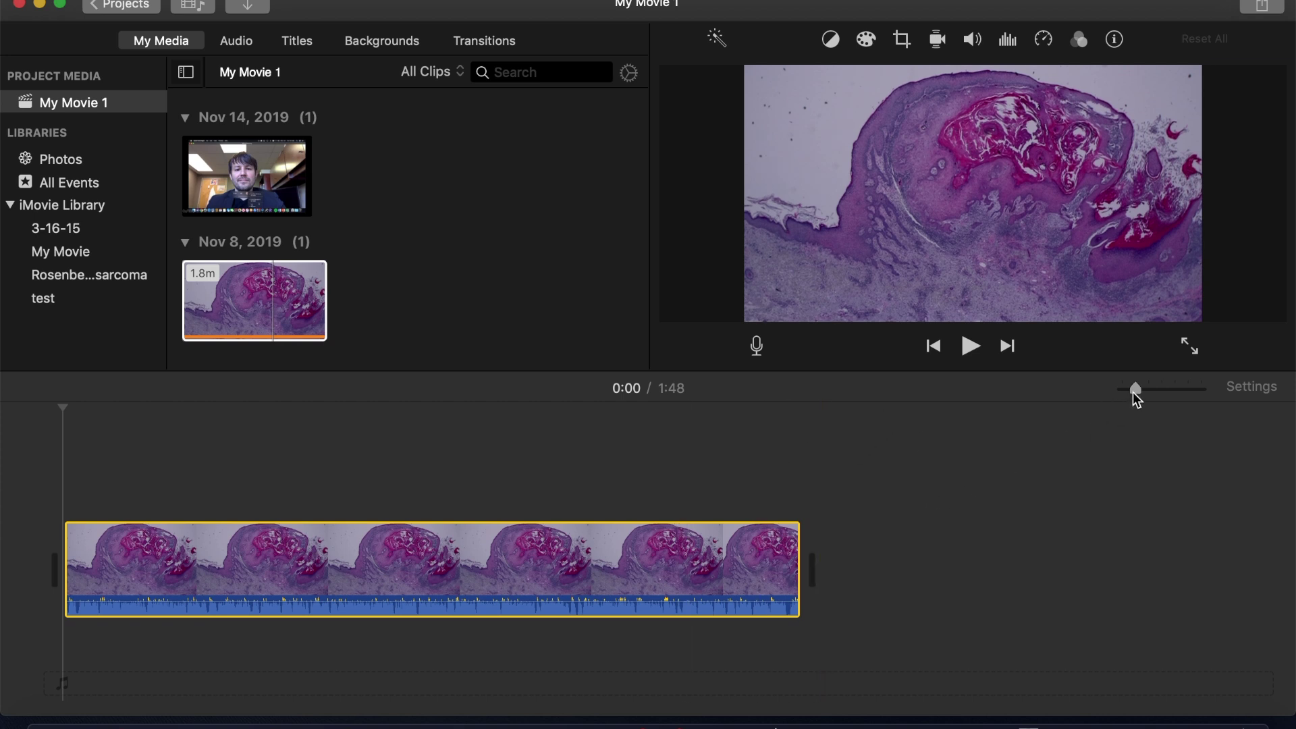
left_click_drag(1132, 393, 1135, 391)
left_click_drag(268, 174, 896, 550)
left_click_drag(1135, 389, 1124, 390)
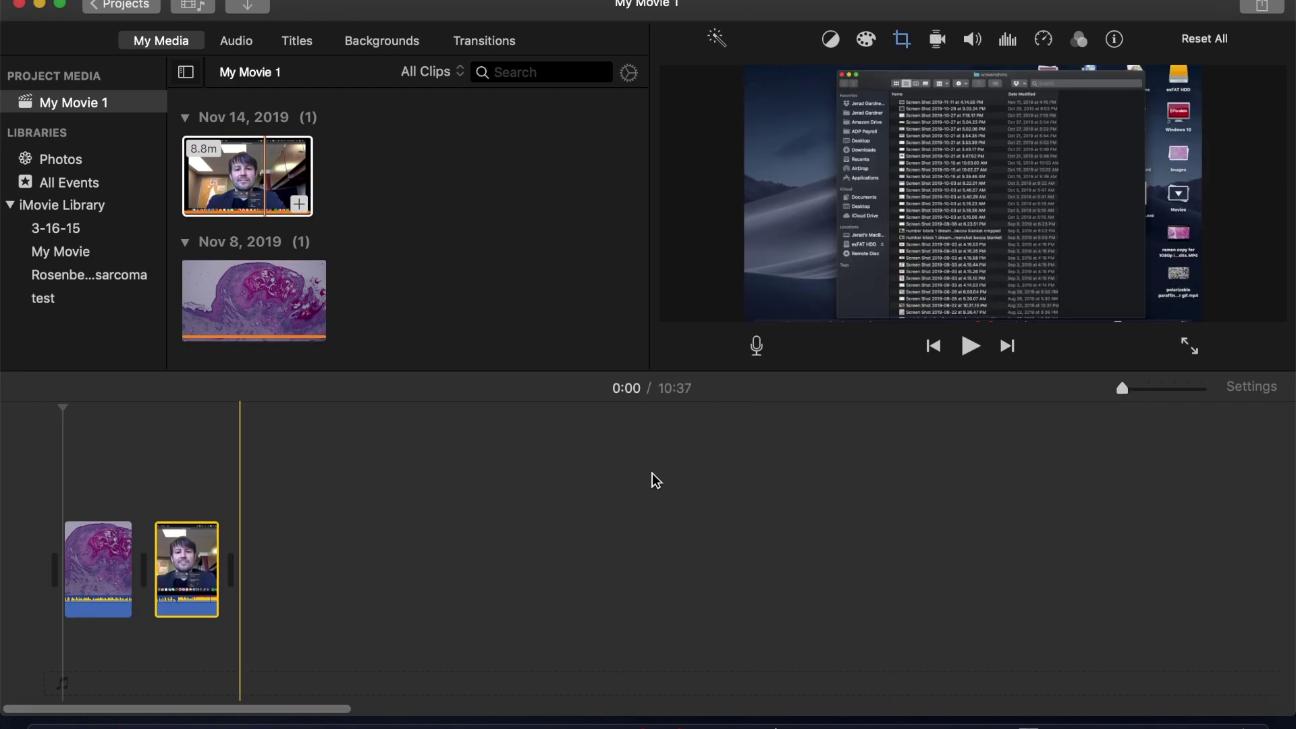
left_click(487, 531)
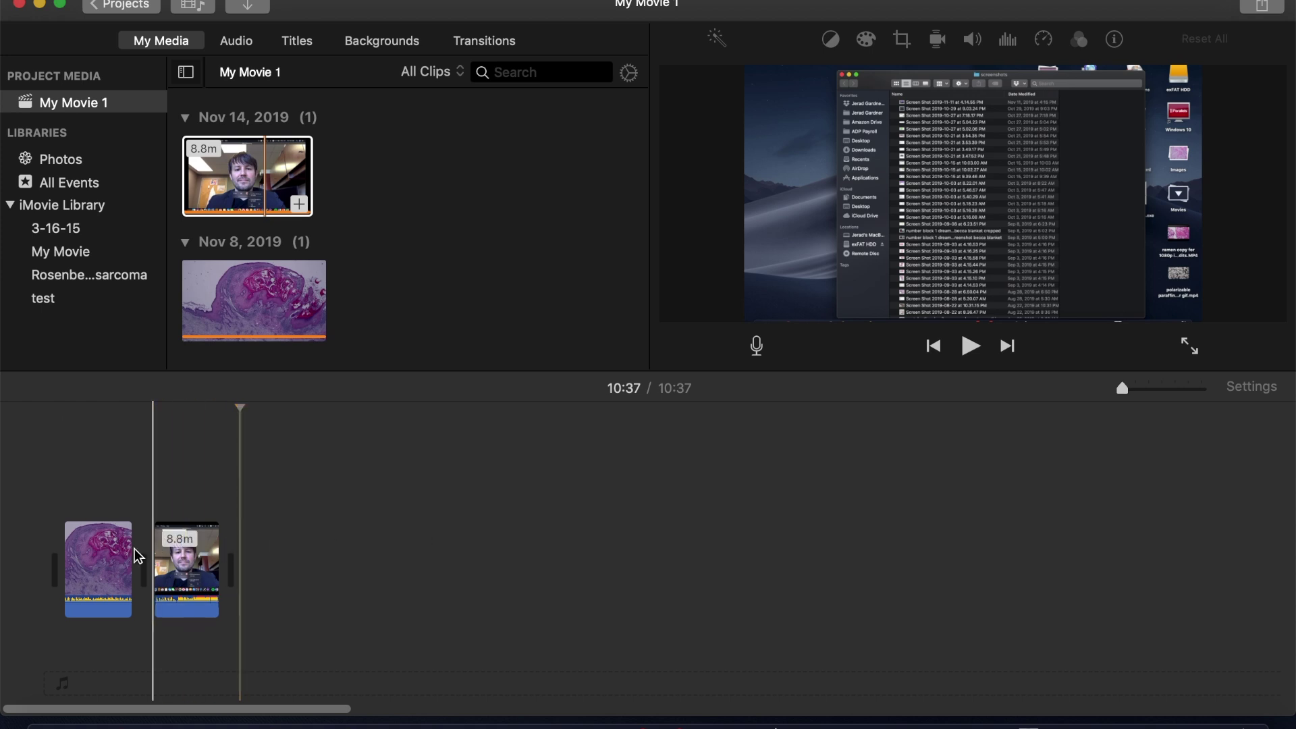
left_click(104, 551)
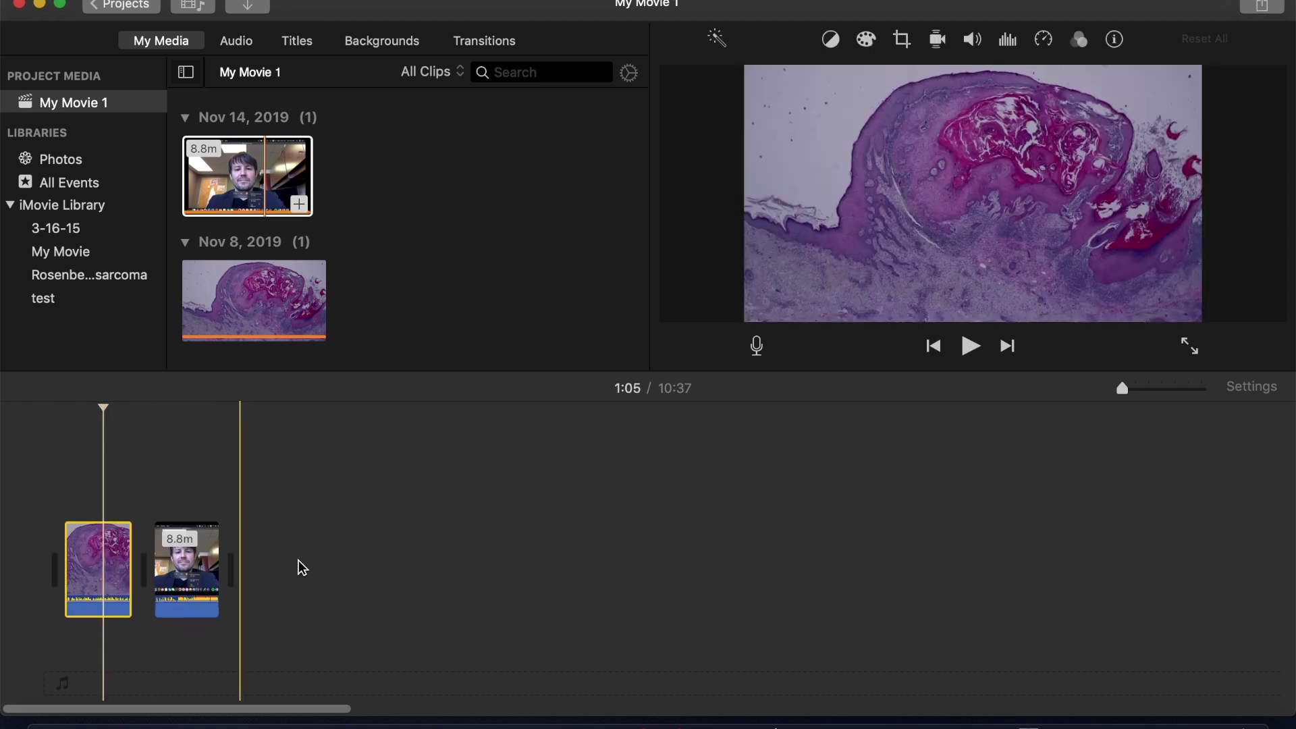
left_click(189, 566)
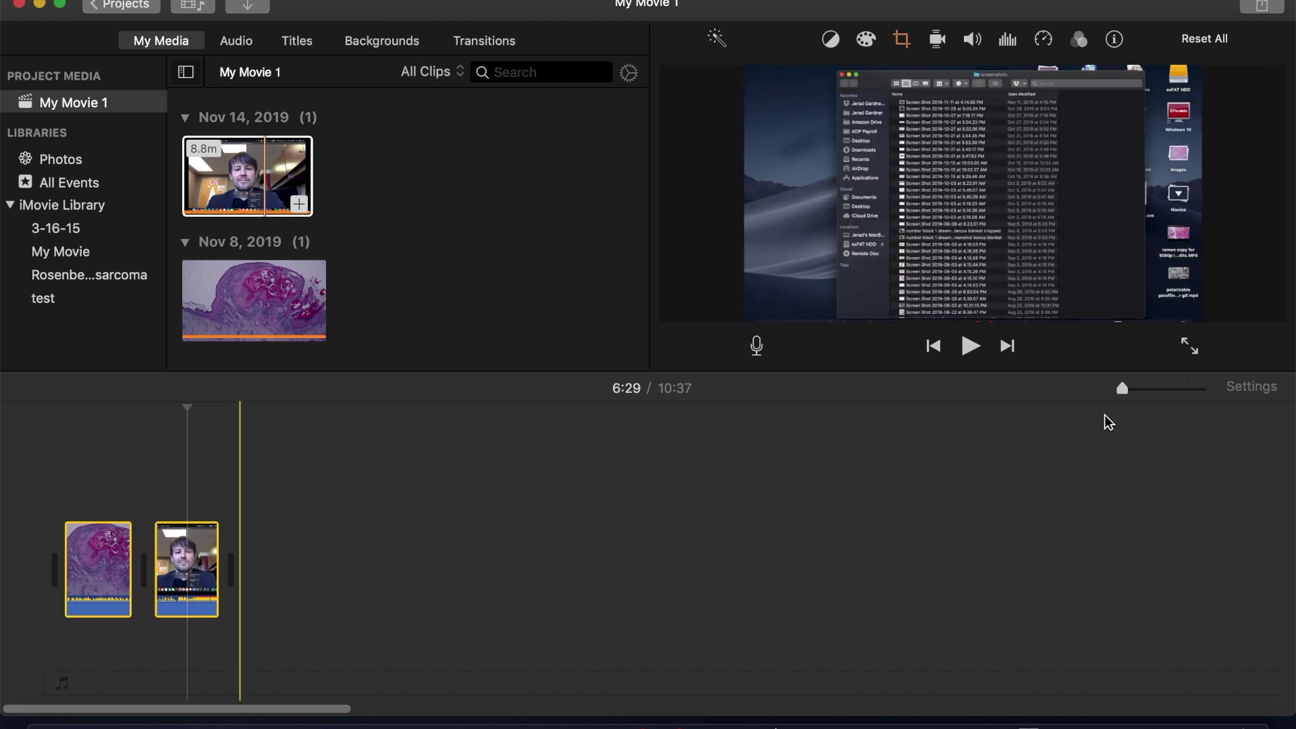
left_click(1259, 7)
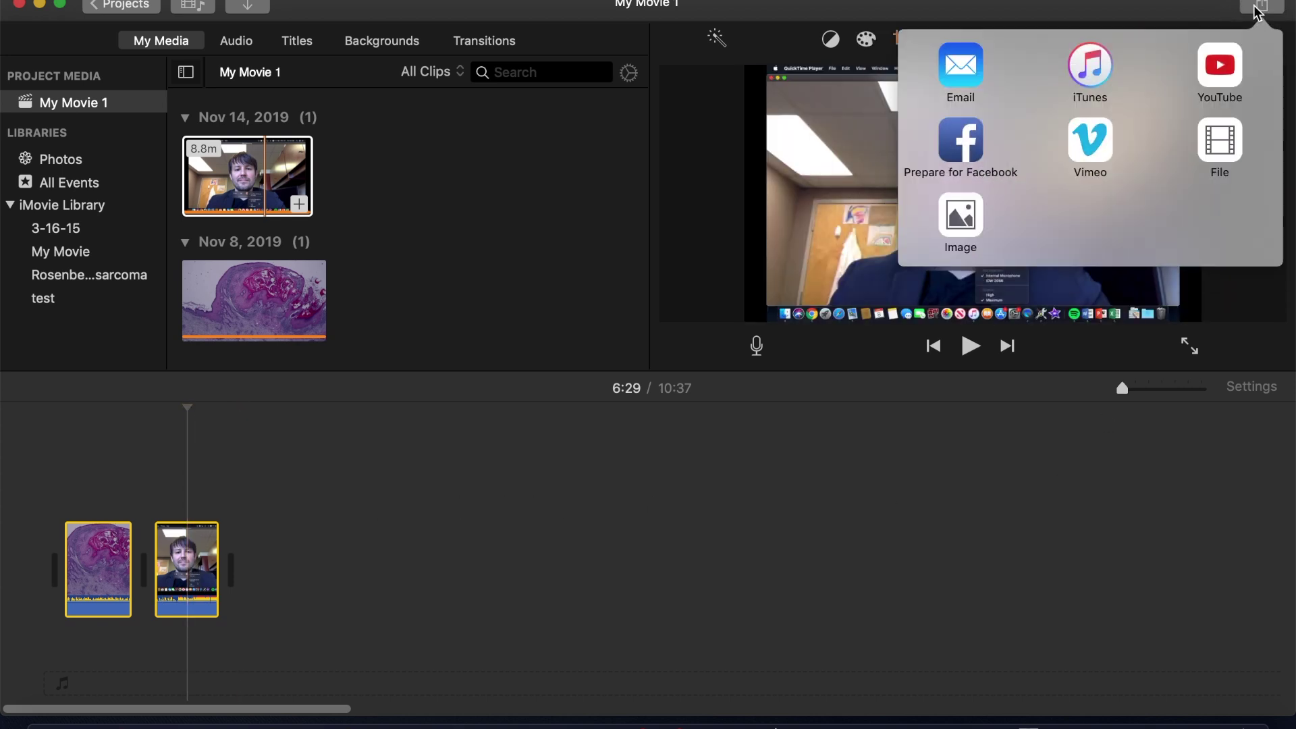
left_click(1214, 148)
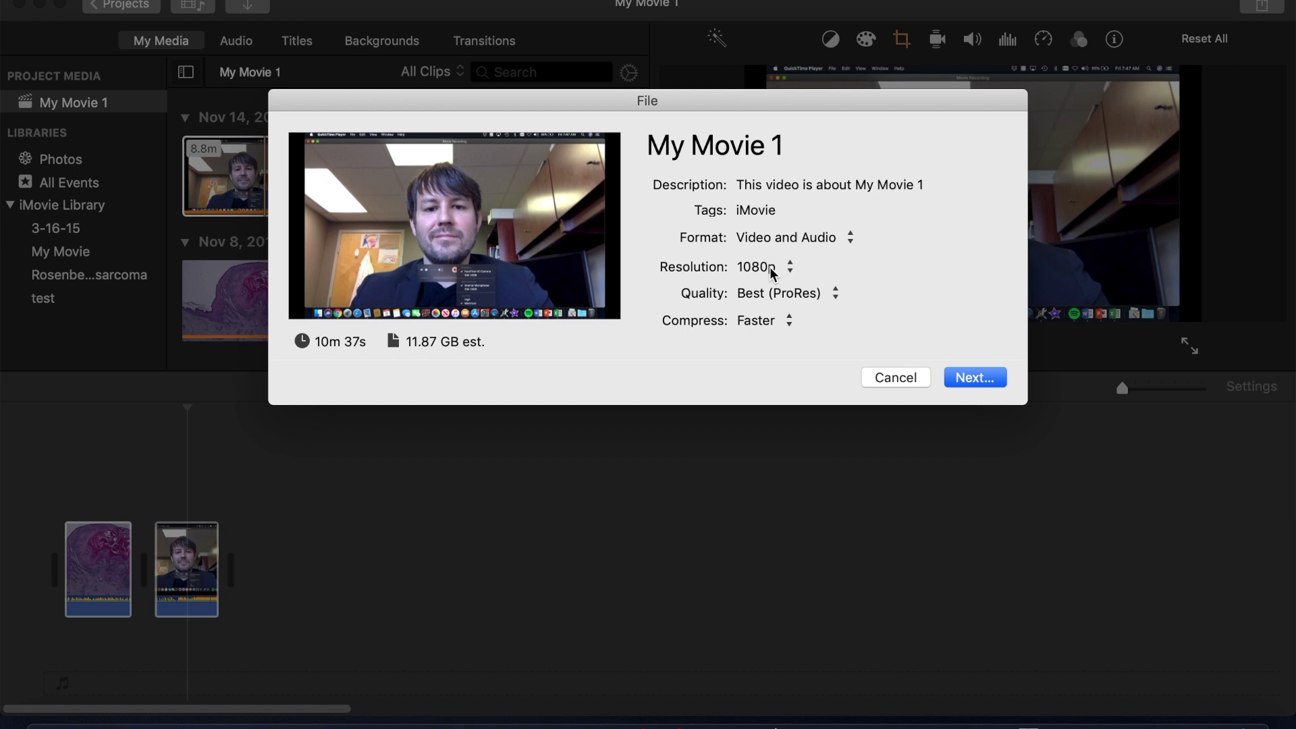
left_click(888, 378)
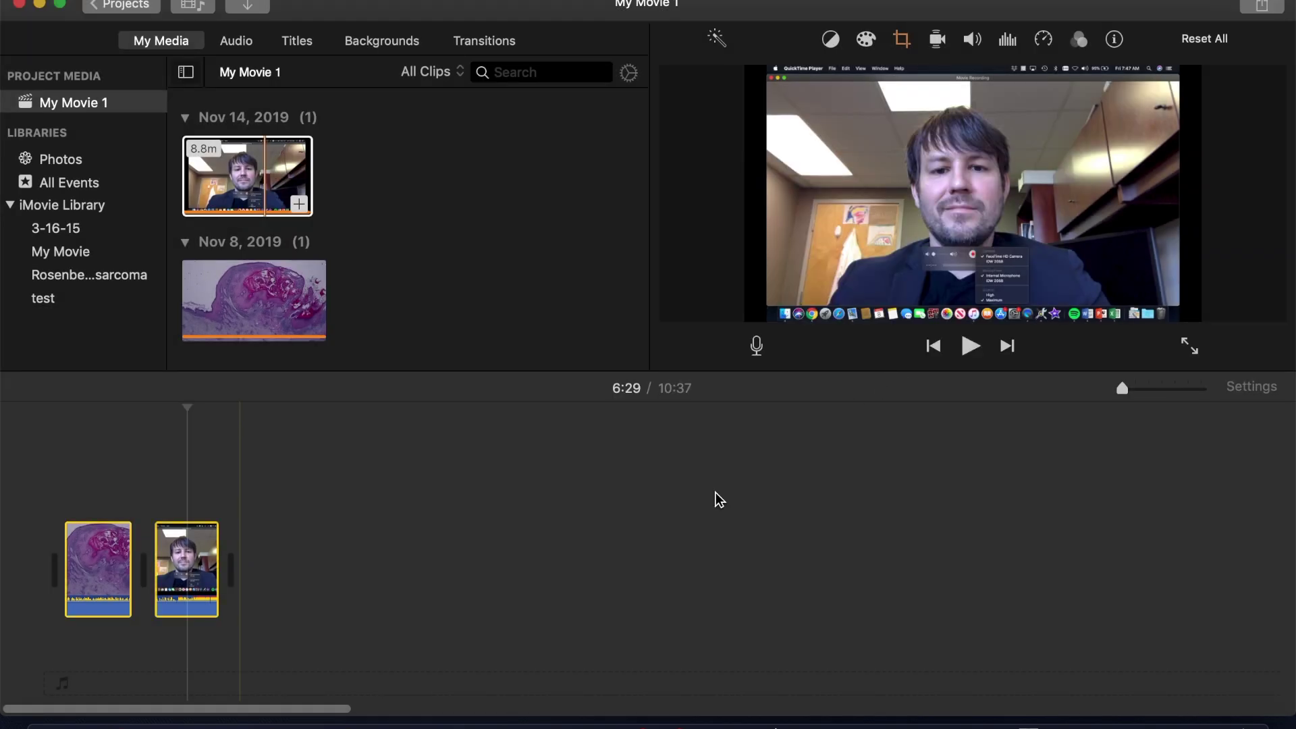
Delete the 1.8-minute histology clip, leaving only the 8:48 screen recording on the timeline.
left_click(593, 534)
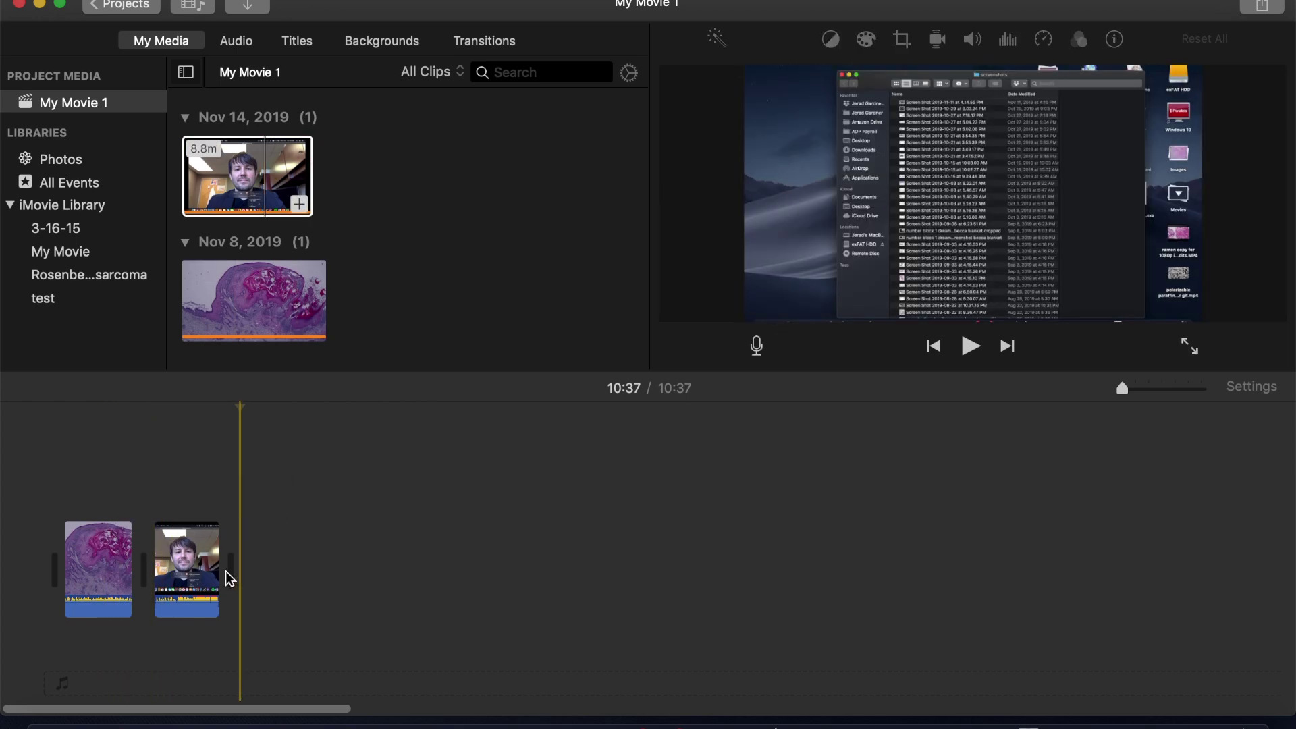
left_click(83, 541)
key("Delete")
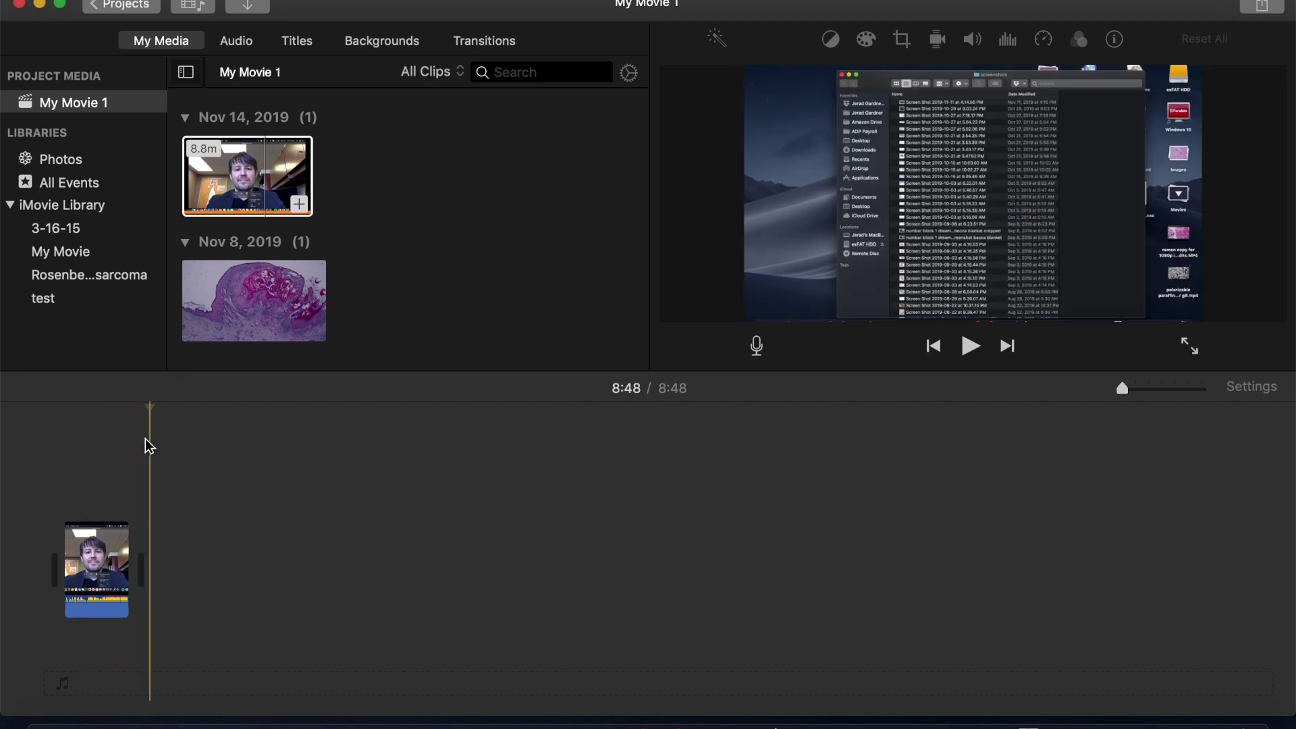
left_click(101, 560)
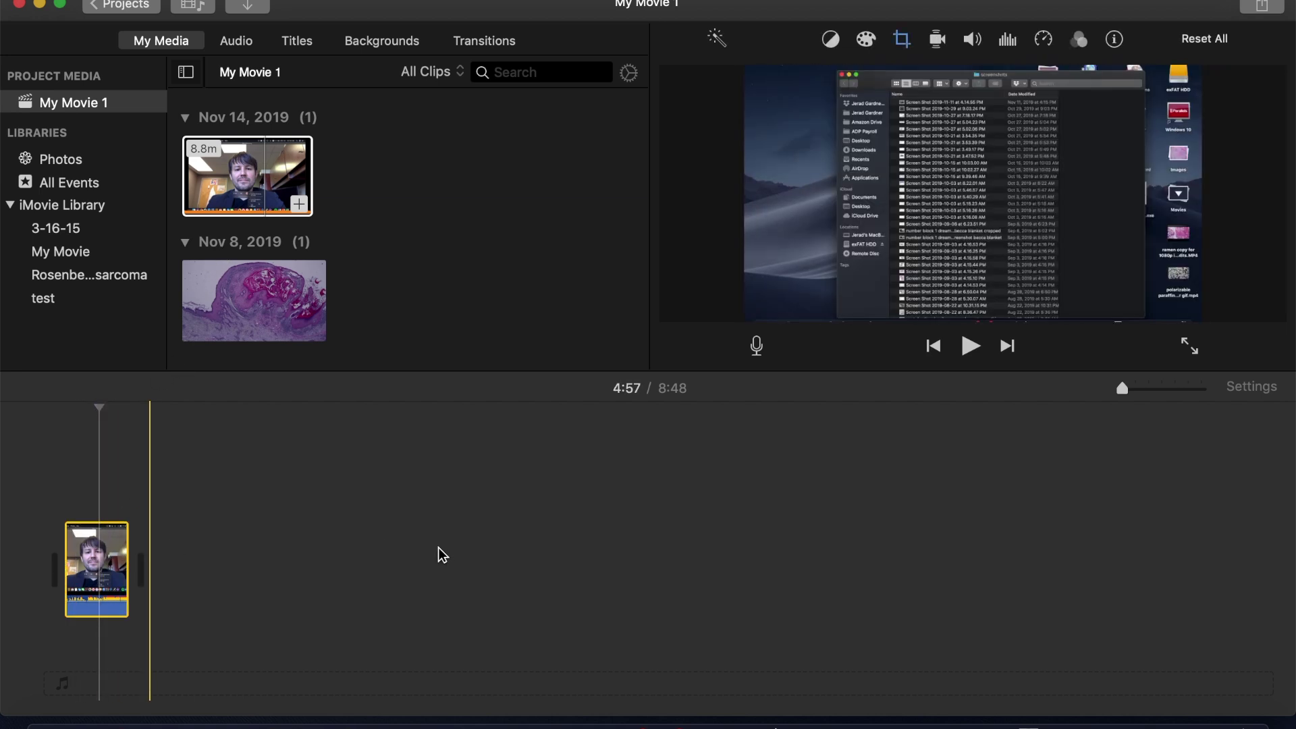
left_click(1261, 6)
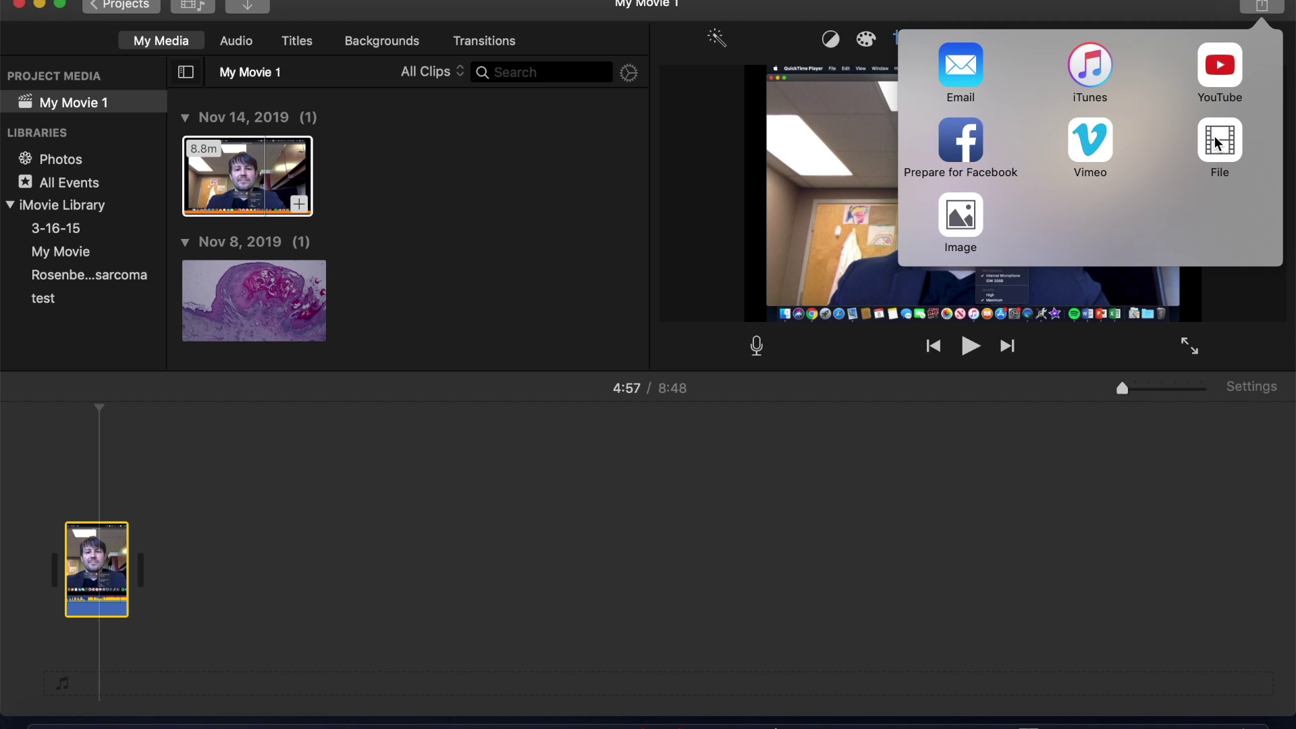
left_click(1218, 141)
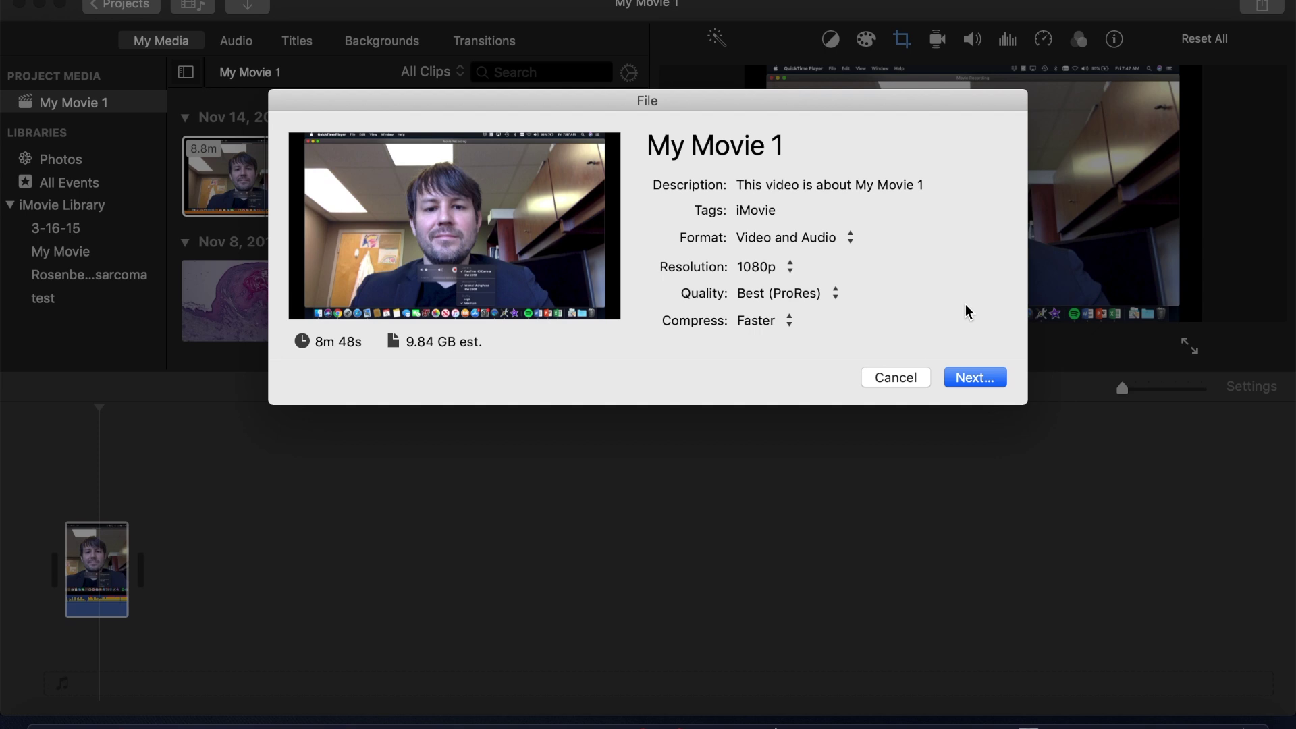
left_click(901, 376)
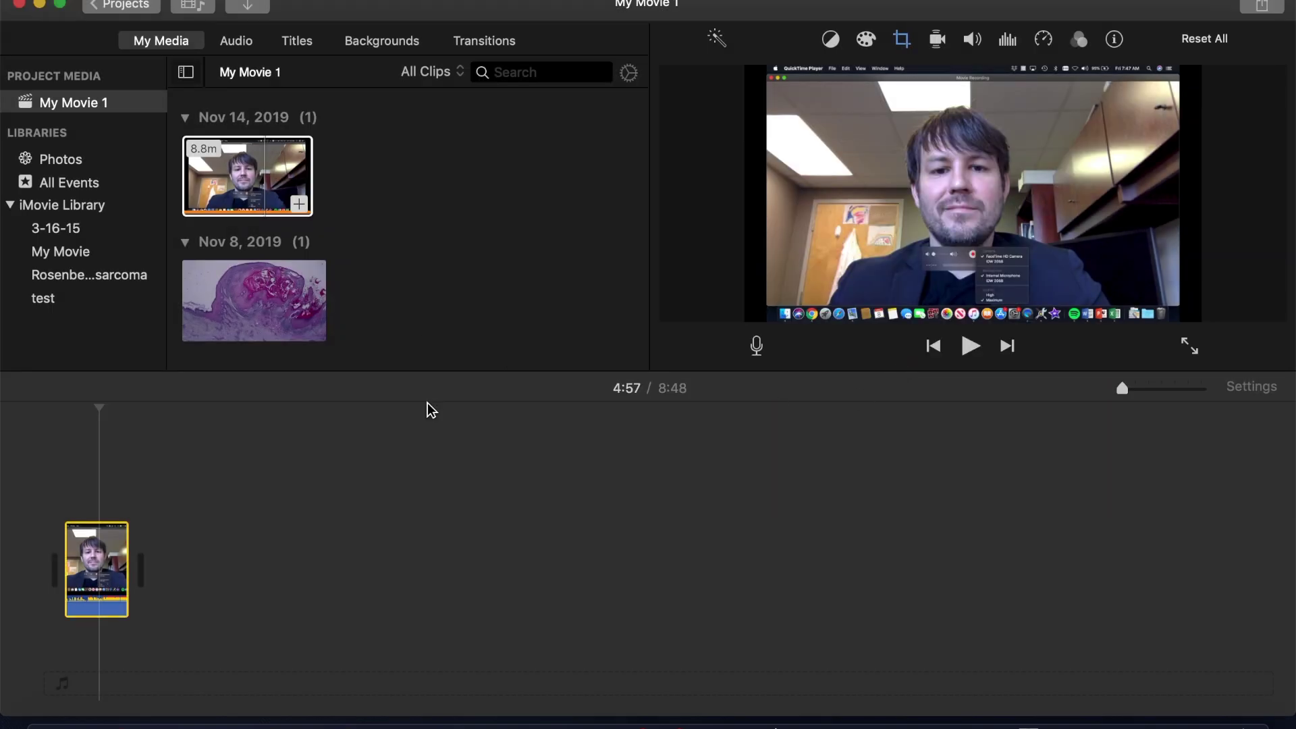
left_click(485, 582)
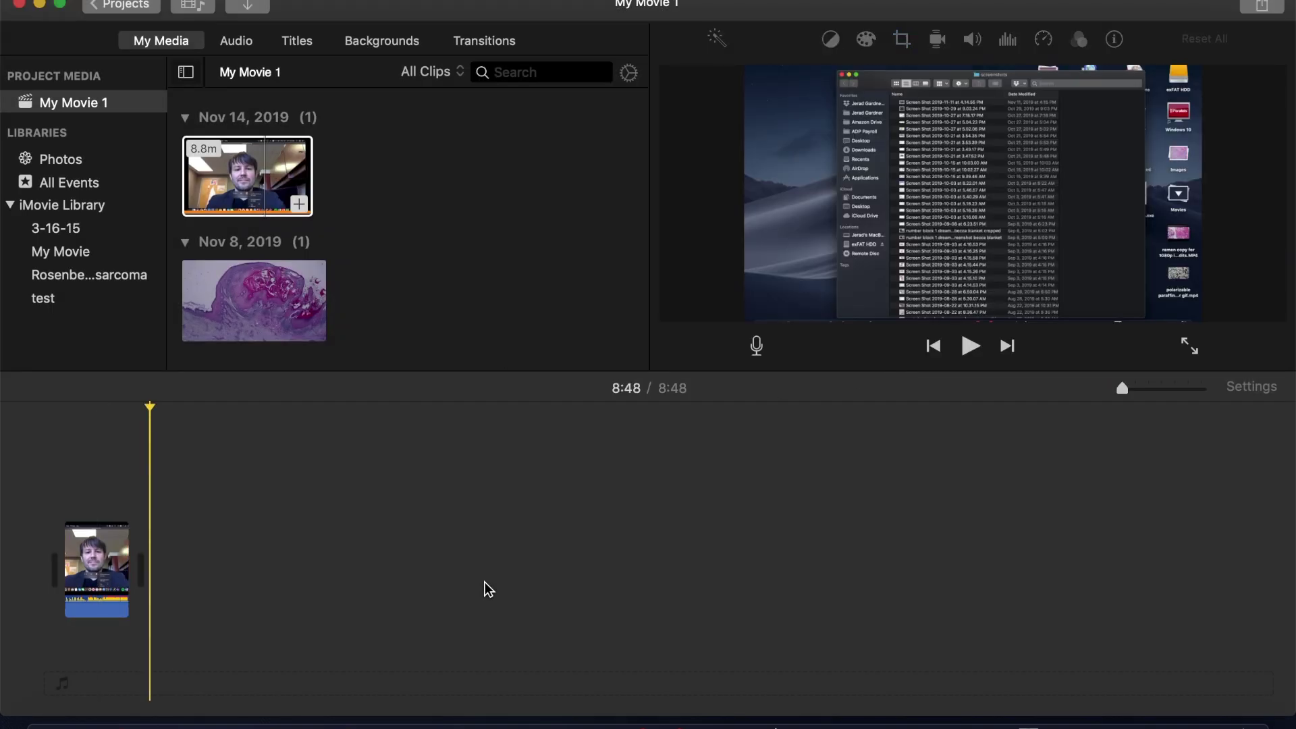